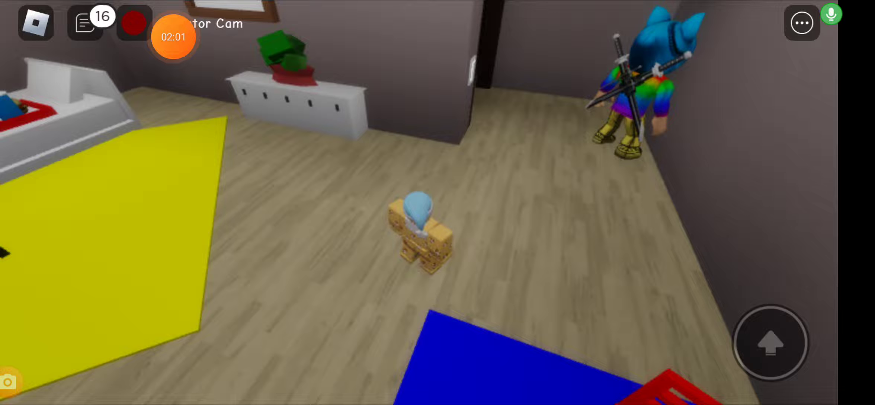
- Orbit the camera to bring the bunk bed's top bunk into view
{"action": "left_click_drag", "start_coordinate": [186, 285], "coordinate": [479, 285]}
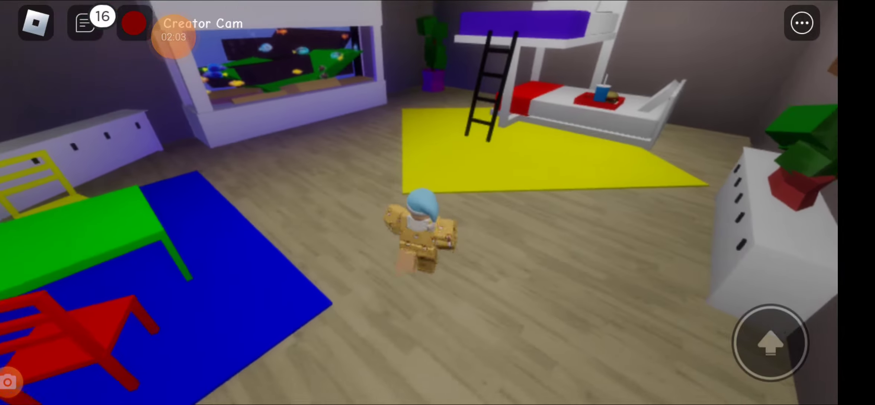
{"action": "left_click_drag", "start_coordinate": [177, 260], "coordinate": [158, 172]}
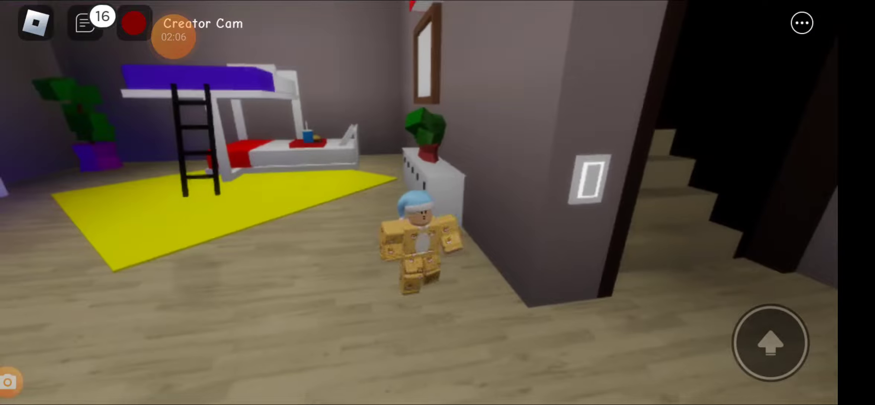
{"action": "left_click_drag", "start_coordinate": [137, 274], "coordinate": [137, 219]}
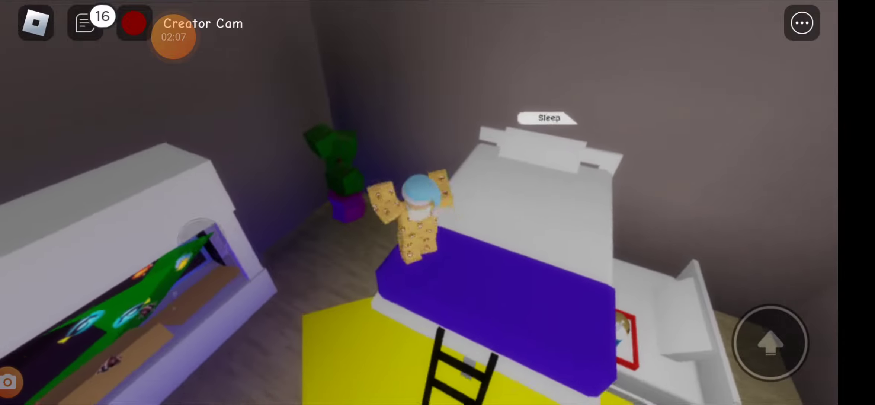
{"action": "left_click_drag", "start_coordinate": [137, 273], "coordinate": [137, 226]}
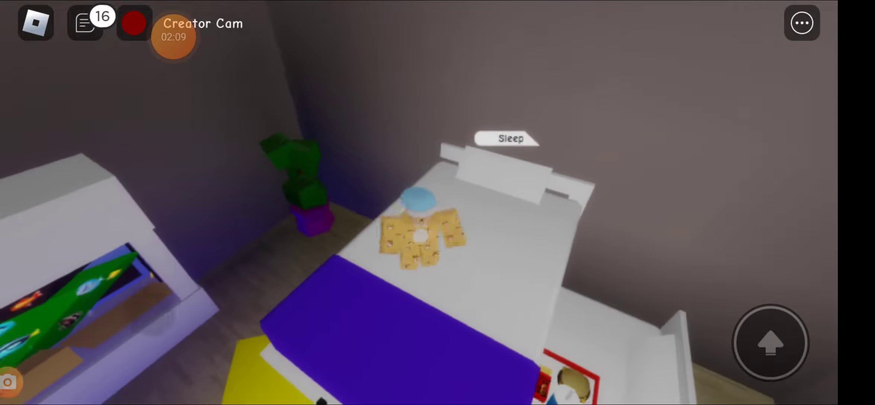
{"action": "left_click_drag", "start_coordinate": [137, 274], "coordinate": [137, 219]}
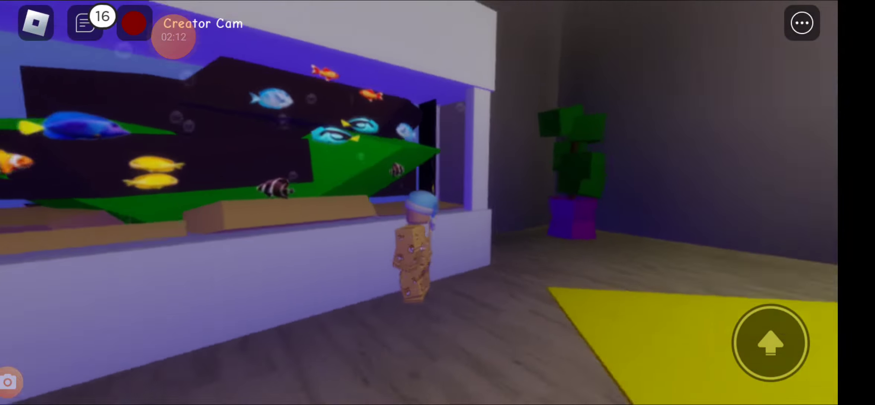
{"action": "left_click_drag", "start_coordinate": [548, 206], "coordinate": [410, 205]}
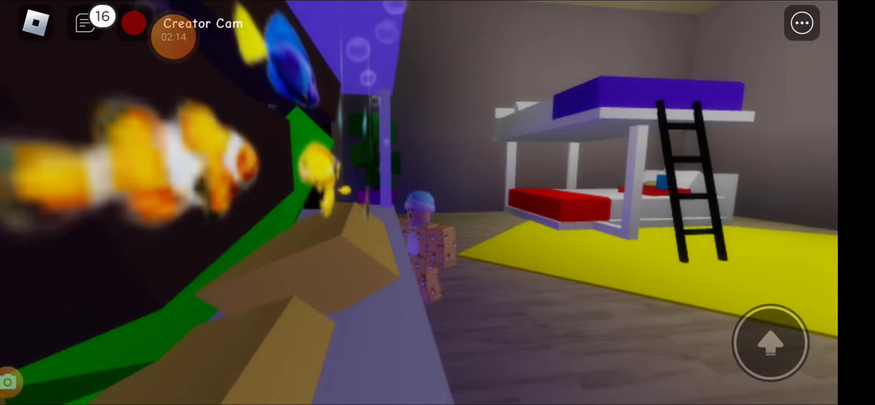
{"action": "left_click_drag", "start_coordinate": [547, 205], "coordinate": [479, 191]}
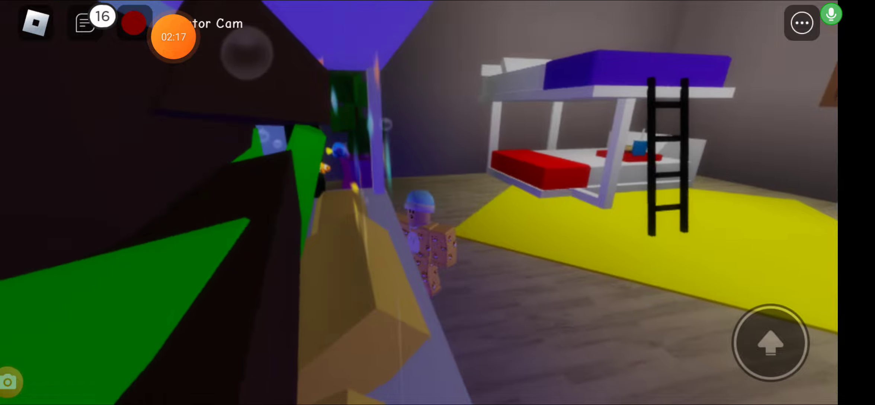
{"action": "left_click_drag", "start_coordinate": [547, 206], "coordinate": [342, 206]}
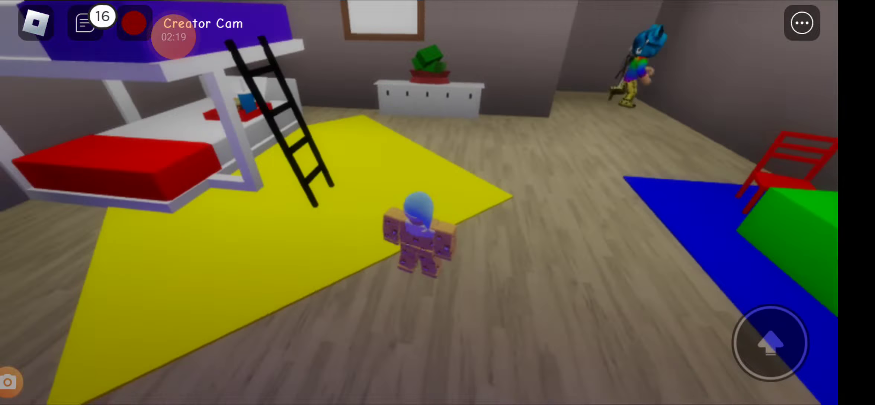
{"action": "left_click_drag", "start_coordinate": [547, 206], "coordinate": [274, 170]}
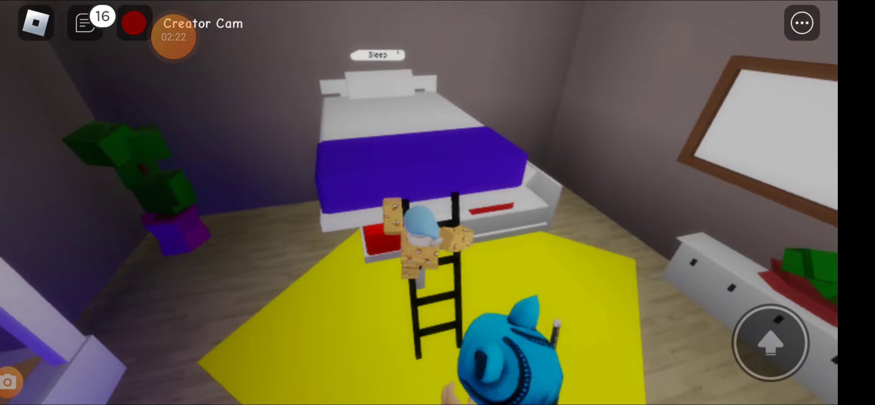
{"action": "left_click", "coordinate": [134, 23]}
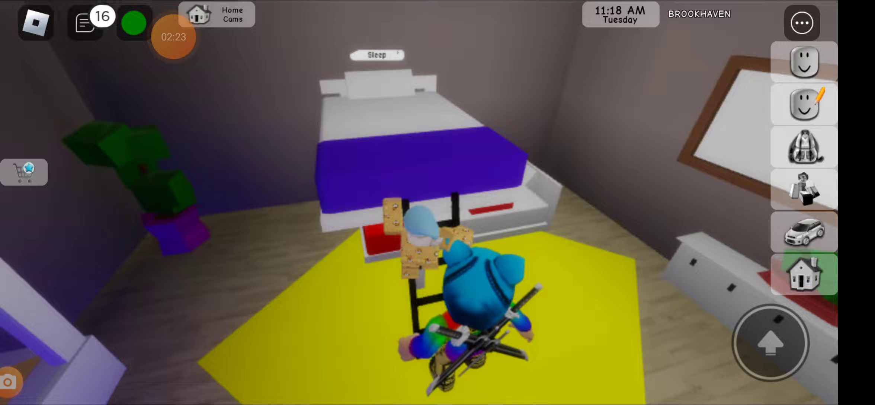
{"action": "left_click", "coordinate": [805, 62]}
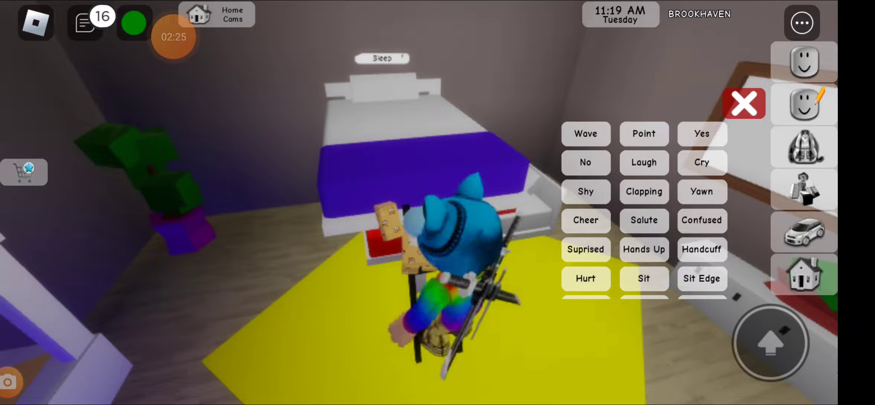
{"action": "left_click_drag", "start_coordinate": [410, 205], "coordinate": [205, 171]}
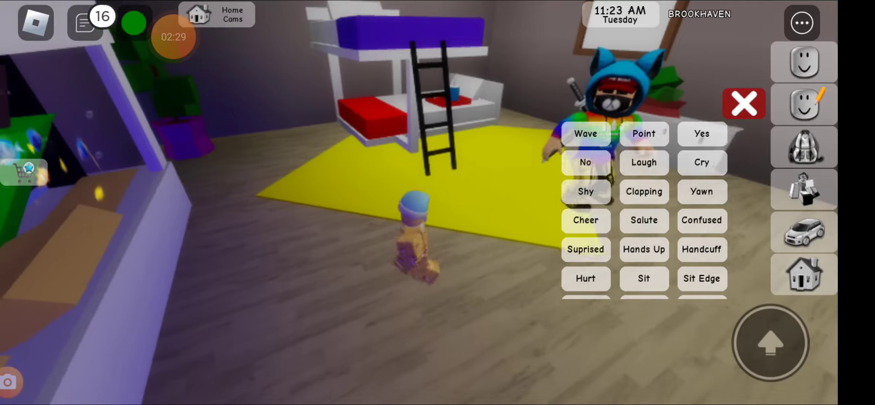
{"action": "left_click", "coordinate": [421, 233]}
{"action": "left_click", "coordinate": [417, 178]}
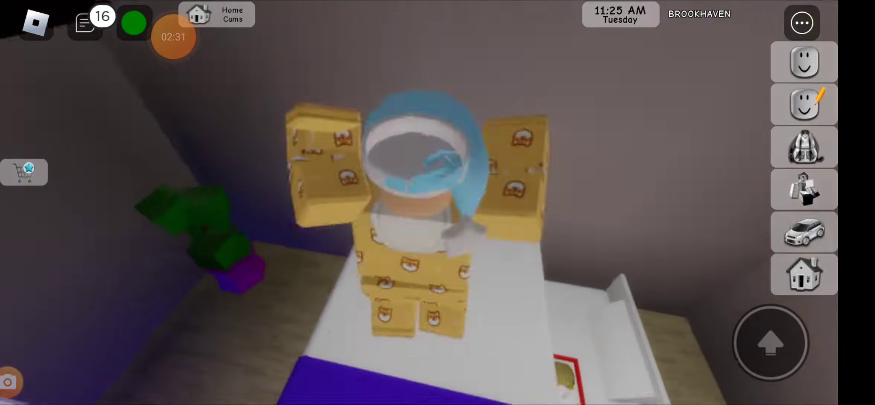
{"action": "scroll", "coordinate": [438, 205], "scroll_direction": "down", "scroll_amount": 3}
{"action": "scroll", "coordinate": [437, 205], "scroll_direction": "up", "scroll_amount": 5}
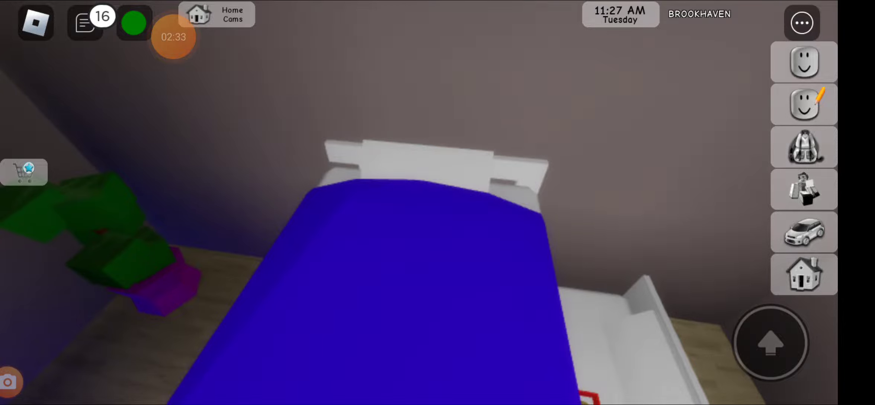
{"action": "left_click_drag", "start_coordinate": [438, 205], "coordinate": [432, 208]}
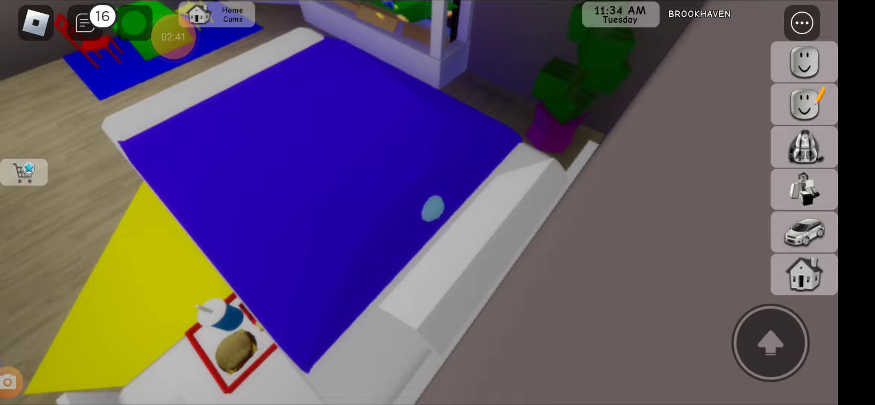
- Stand the elf-costumed child by the living-room Christmas tree and presents
{"action": "left_click", "coordinate": [174, 38]}
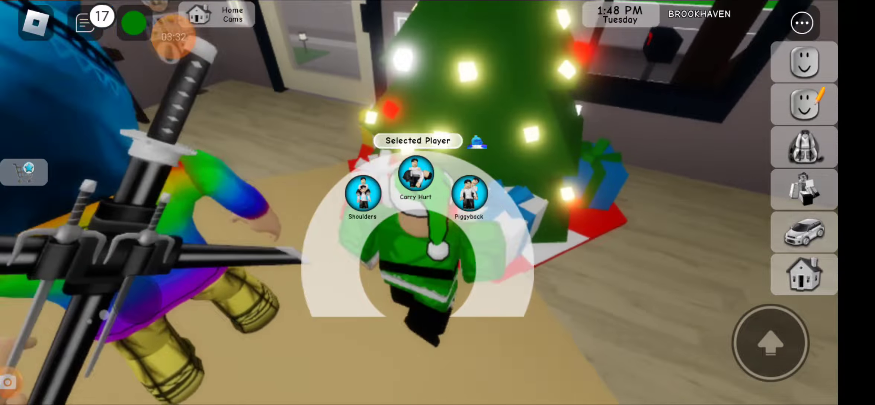
- Tap the other player to bring up carrying options for the elf child
{"action": "left_click", "coordinate": [425, 260]}
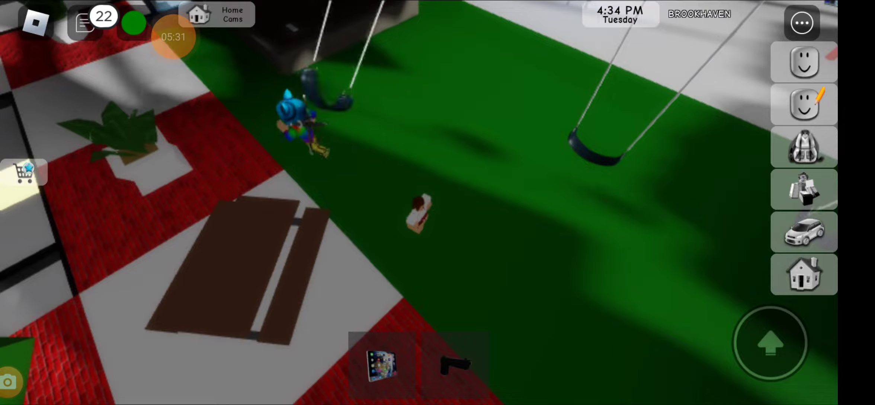
{"action": "left_click", "coordinate": [805, 106]}
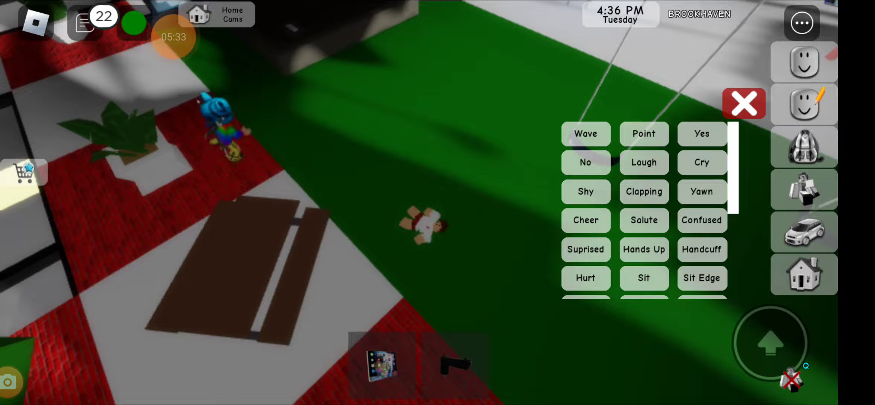
{"action": "left_click", "coordinate": [744, 104]}
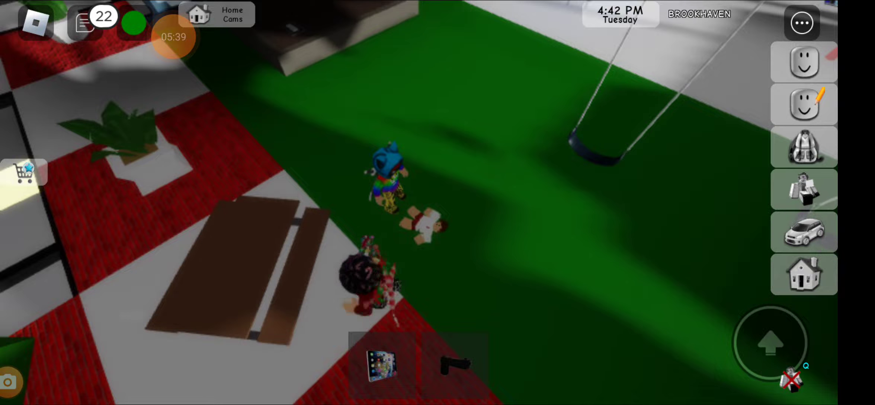
{"action": "left_click_drag", "start_coordinate": [438, 137], "coordinate": [438, 226]}
{"action": "scroll", "coordinate": [438, 205], "scroll_direction": "up", "scroll_amount": 5}
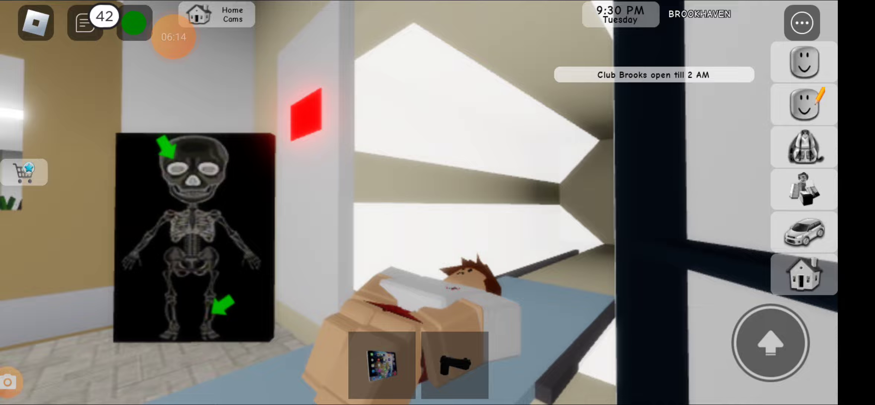
{"action": "left_click", "coordinate": [805, 146]}
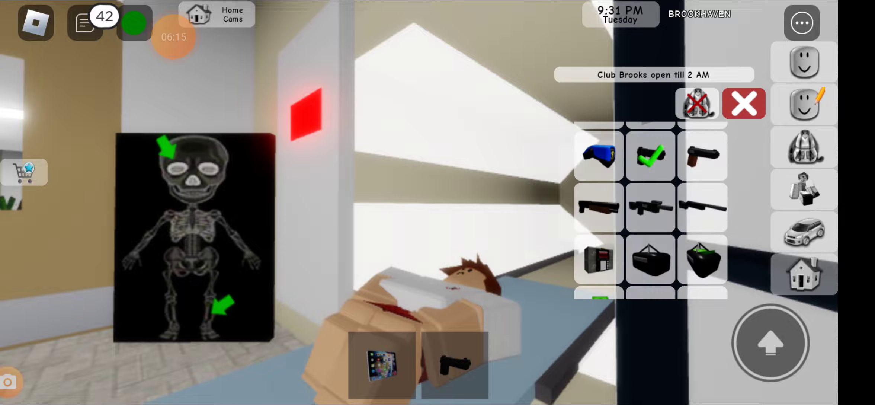